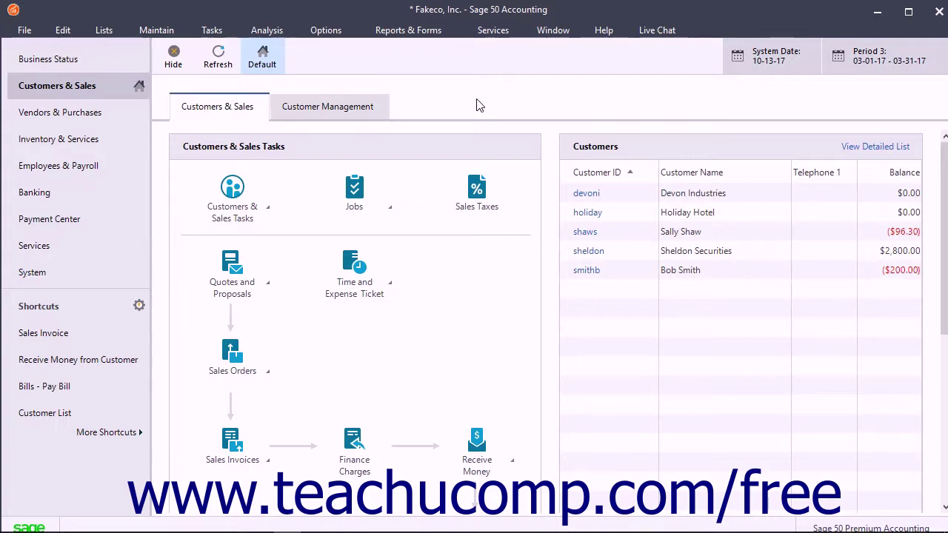
- Open the Maintain menu to list the record types that can be maintained
left_click(158, 30)
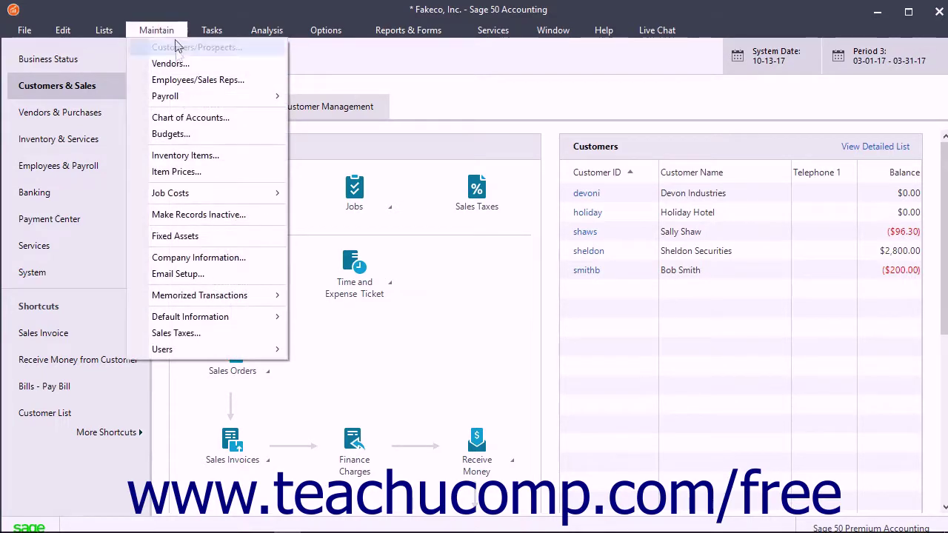
- Create a new vendor with Vendor ID 01copyco and name Copyco Inc
left_click(175, 64)
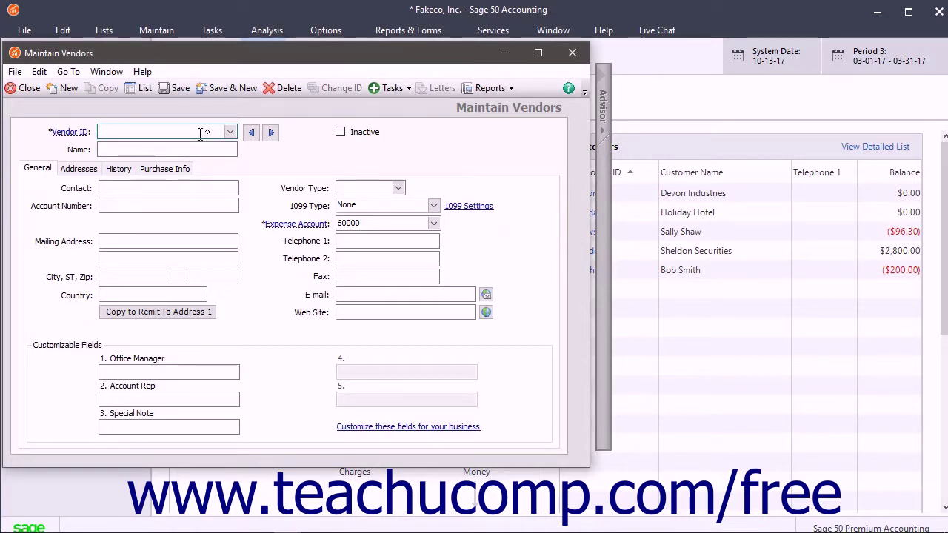
type("01copyco")
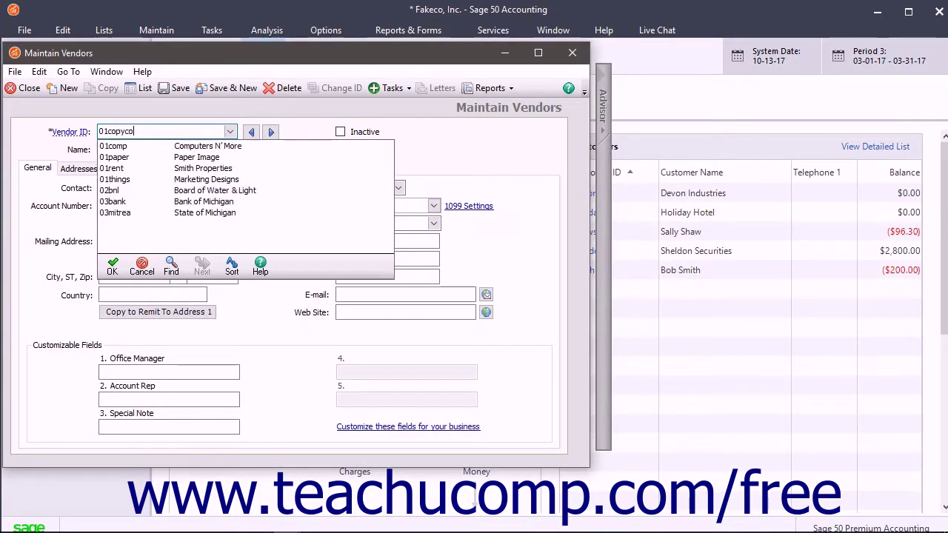
key("Tab")
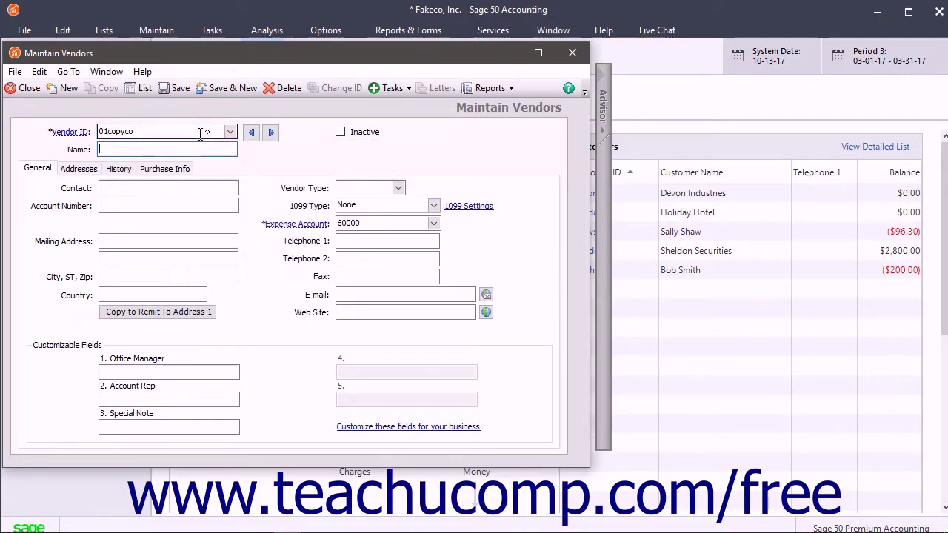
type("Copyco Inc.")
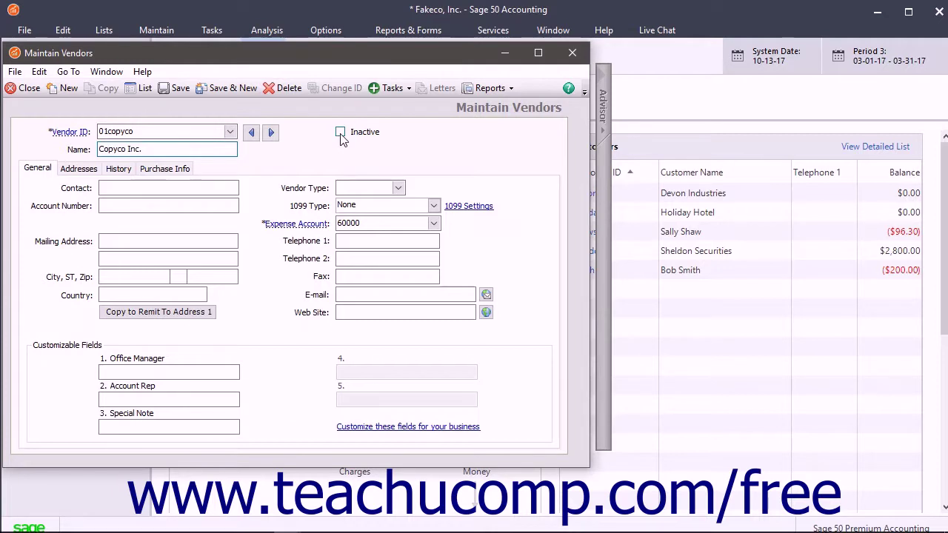
- On the General details, enter the contact's name, the account number and the mailing street line
left_click(43, 170)
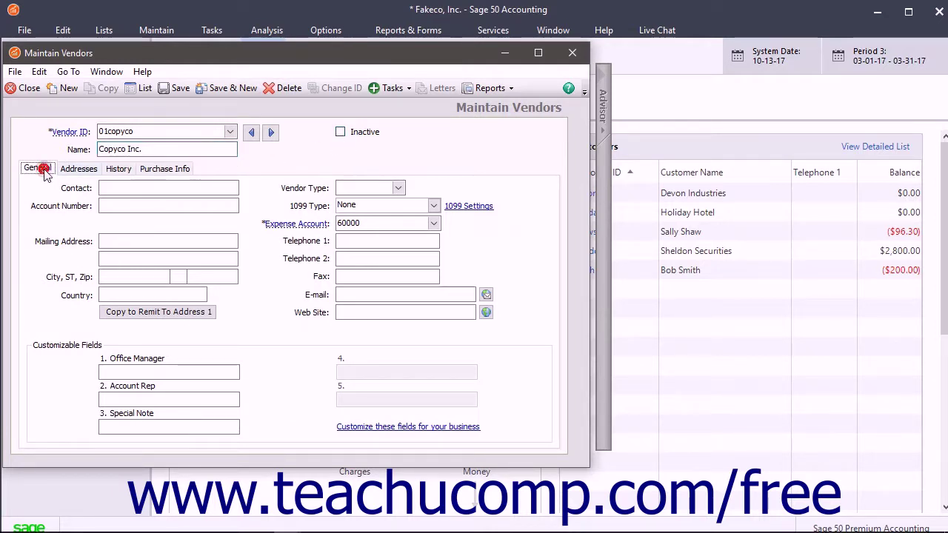
left_click(113, 187)
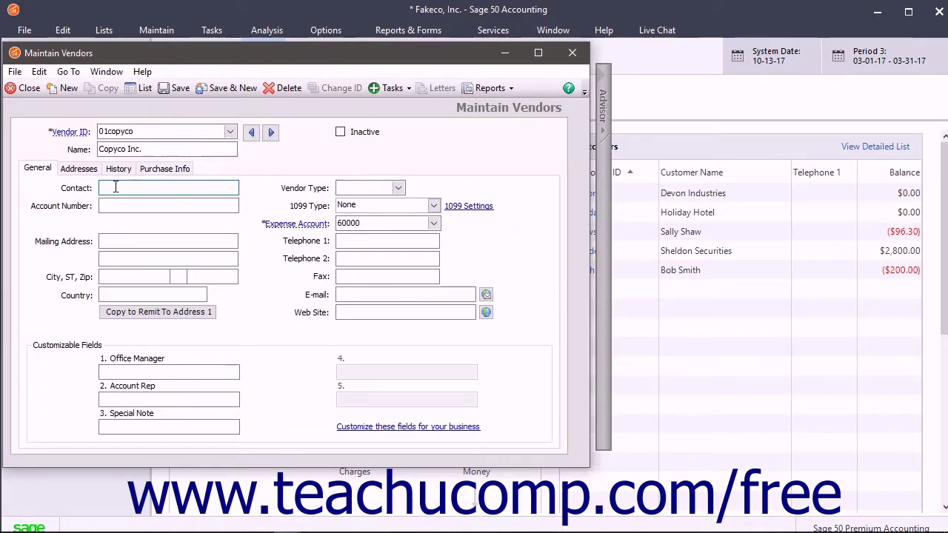
type("Mary Jones")
key("Tab")
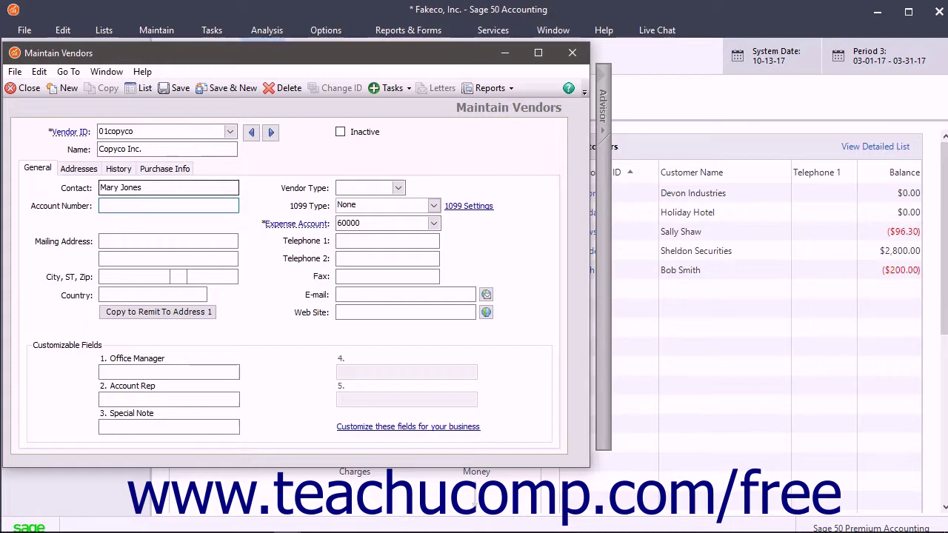
type("56789")
left_click(168, 241)
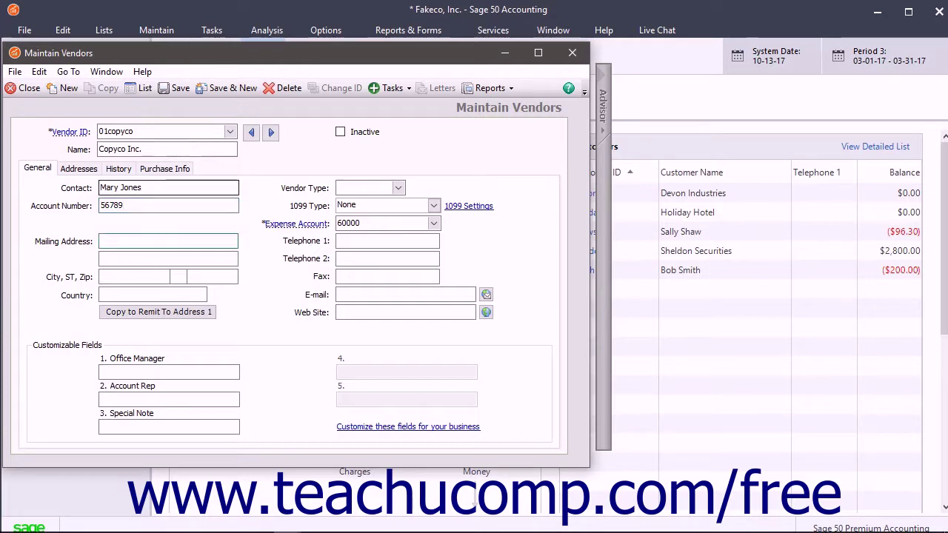
type("5678 Paper Tr.")
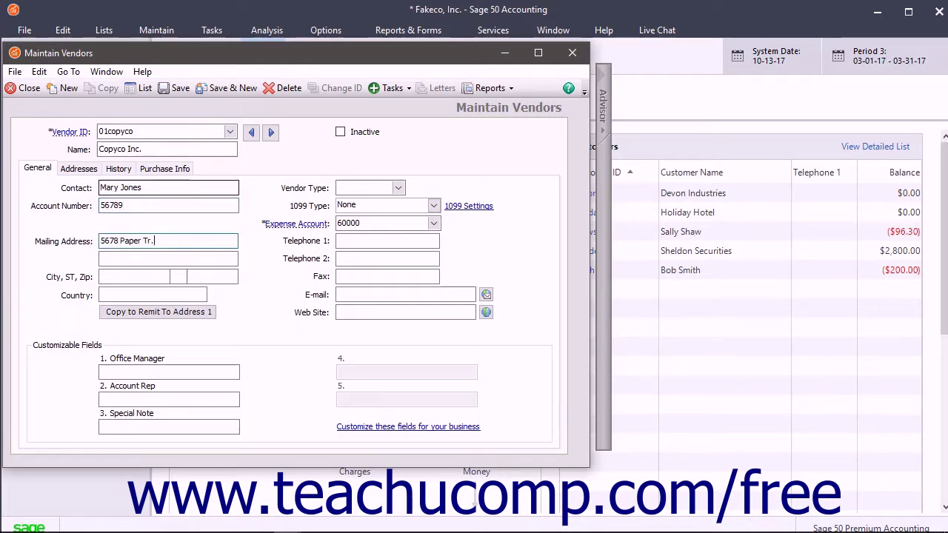
key("Tab")
key("Tab")
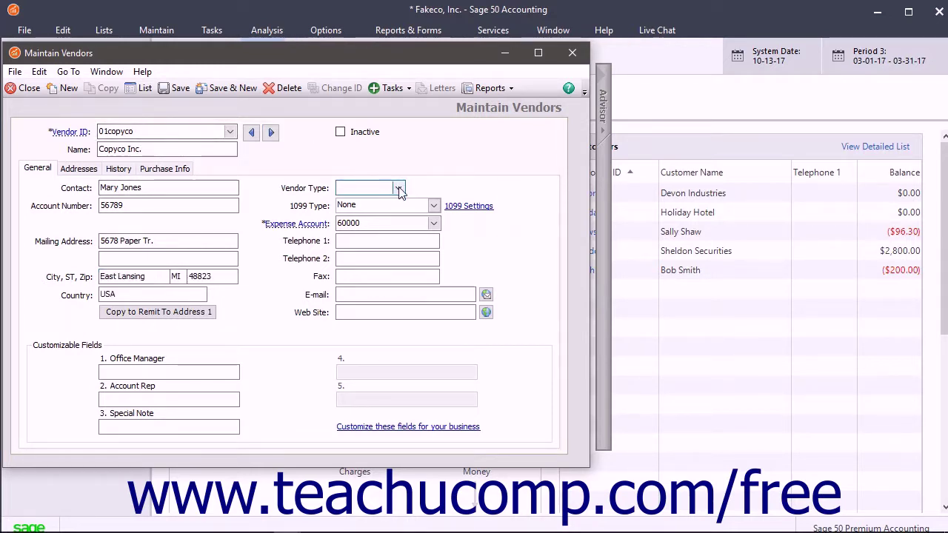
- Leave vendor type blank and 1099 type None, and change the expense account to 71000
left_click(398, 189)
left_click(398, 189)
left_click(433, 207)
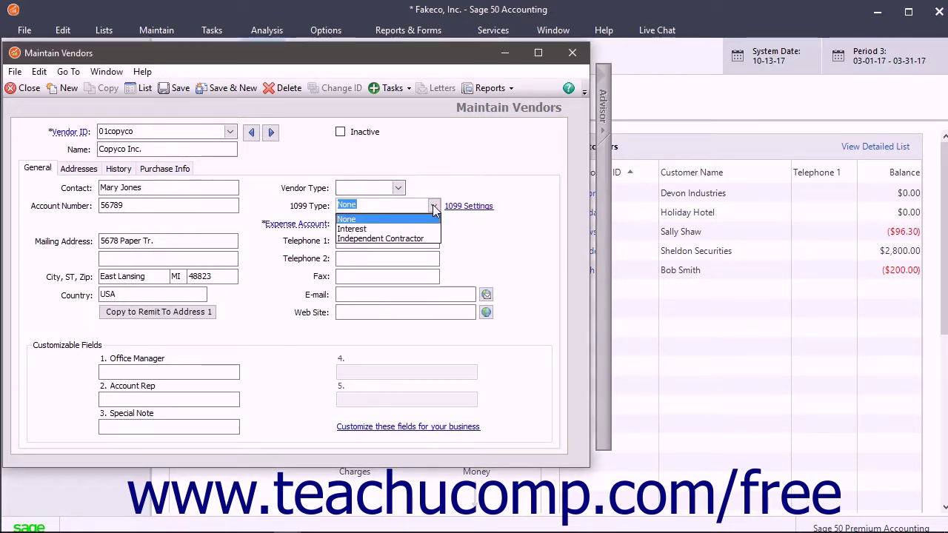
left_click(434, 208)
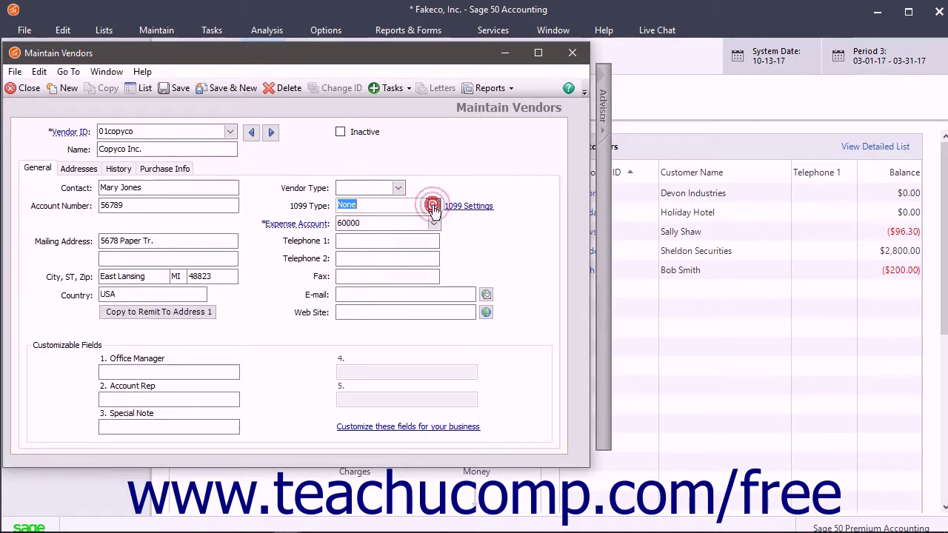
left_click(434, 225)
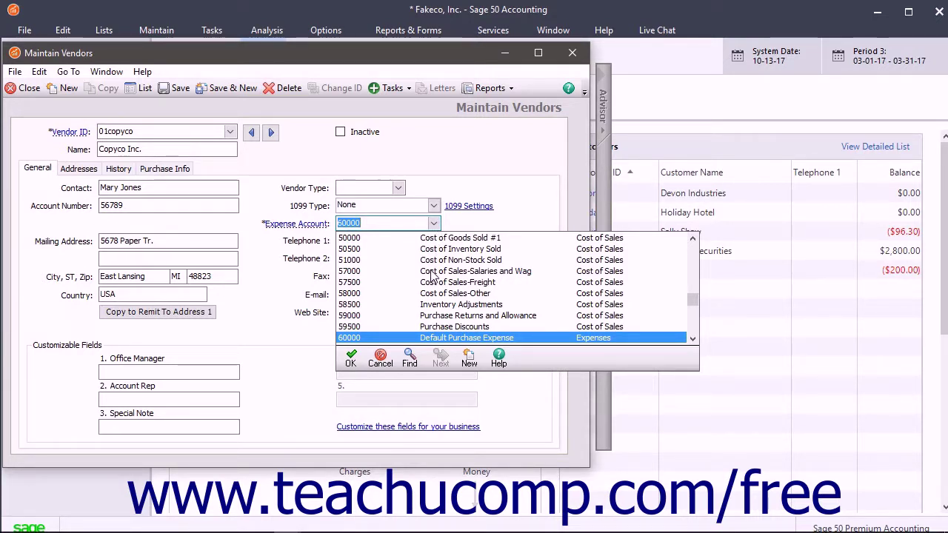
scroll(434, 275, "down", 5)
left_click(437, 322)
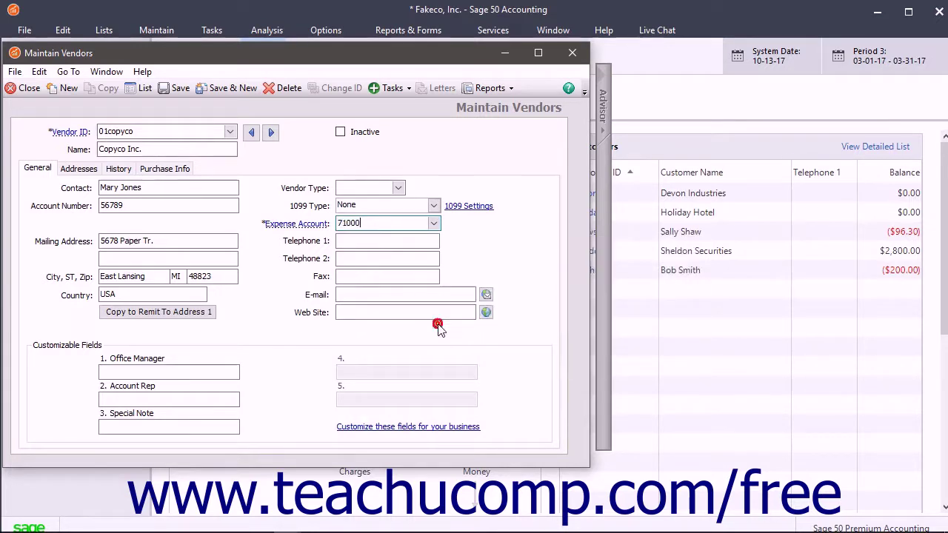
left_click(367, 241)
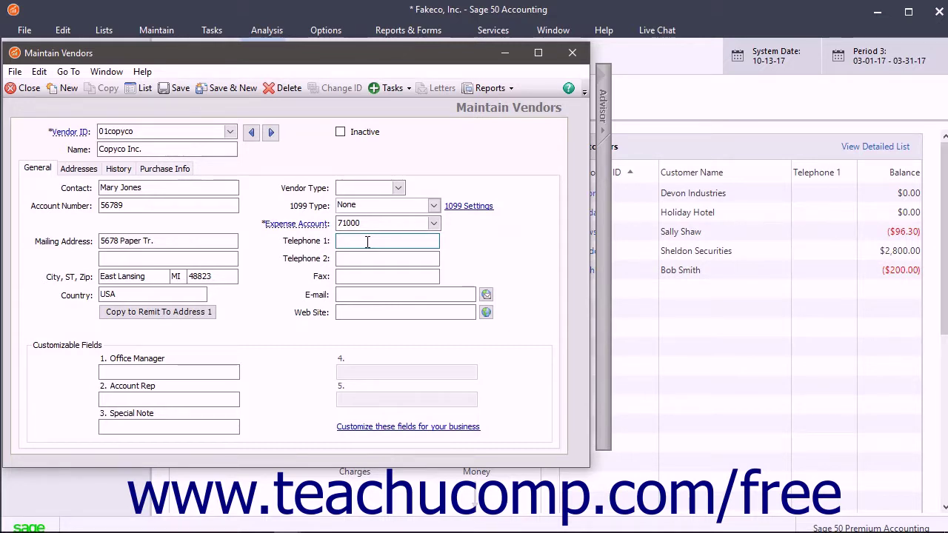
left_click(354, 279)
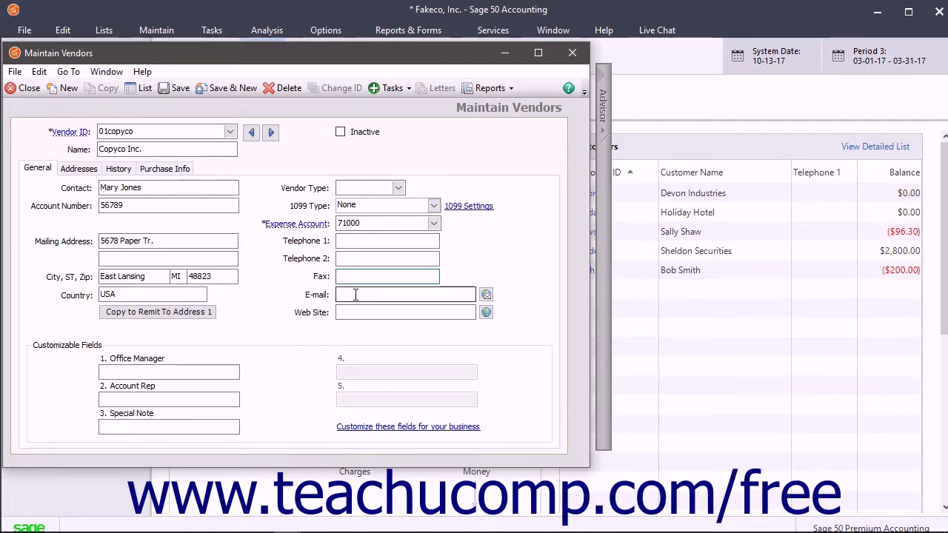
left_click(355, 294)
left_click(356, 314)
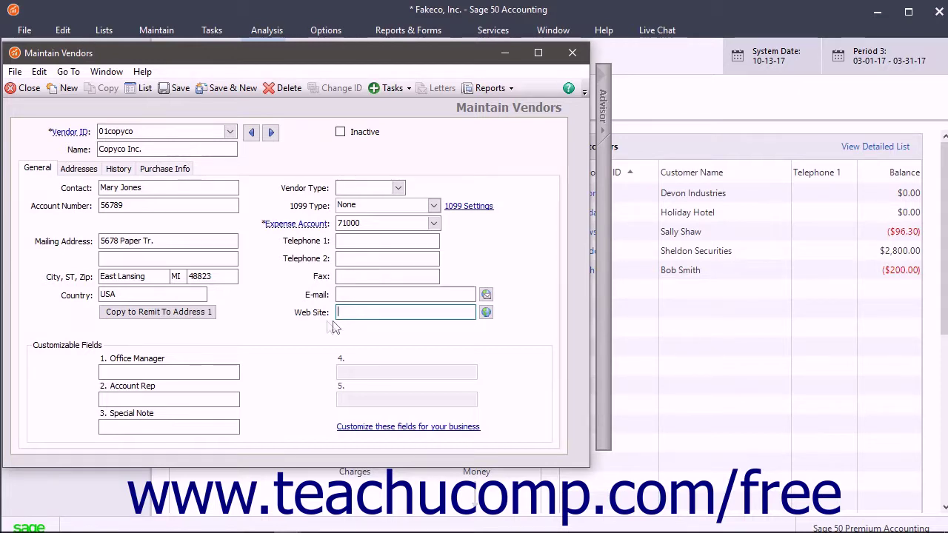
left_click(88, 347)
left_click(80, 170)
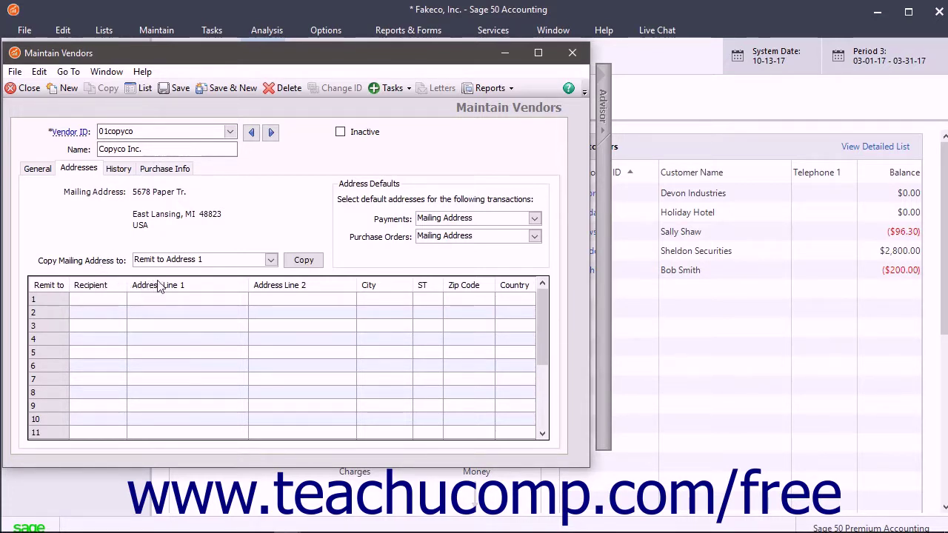
- Fill Remit to Address 1 with the new street, city and zip code
left_click(271, 263)
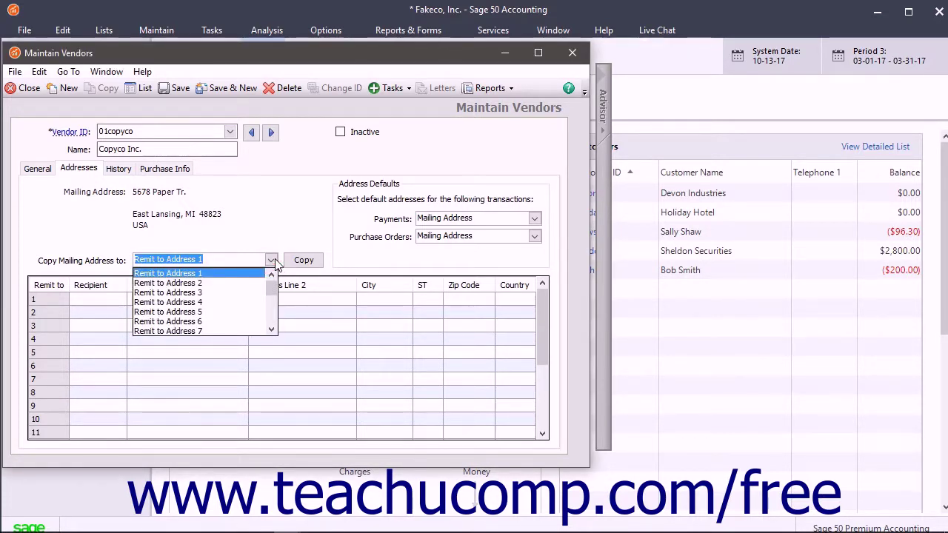
left_click(249, 275)
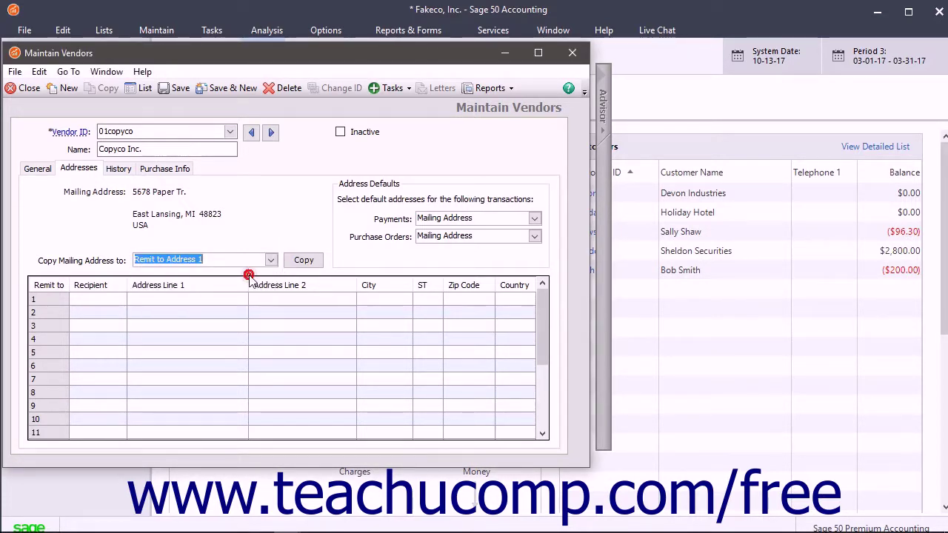
left_click(298, 263)
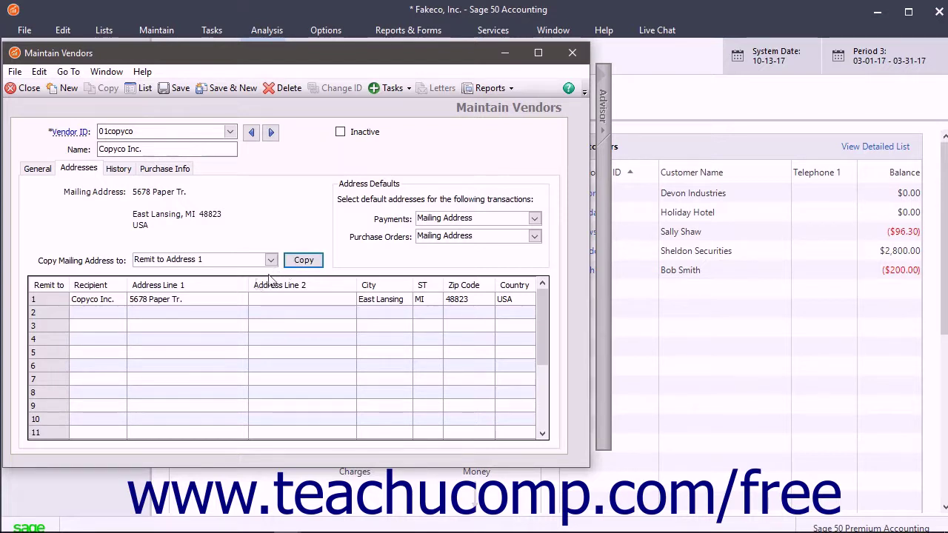
left_click(207, 301)
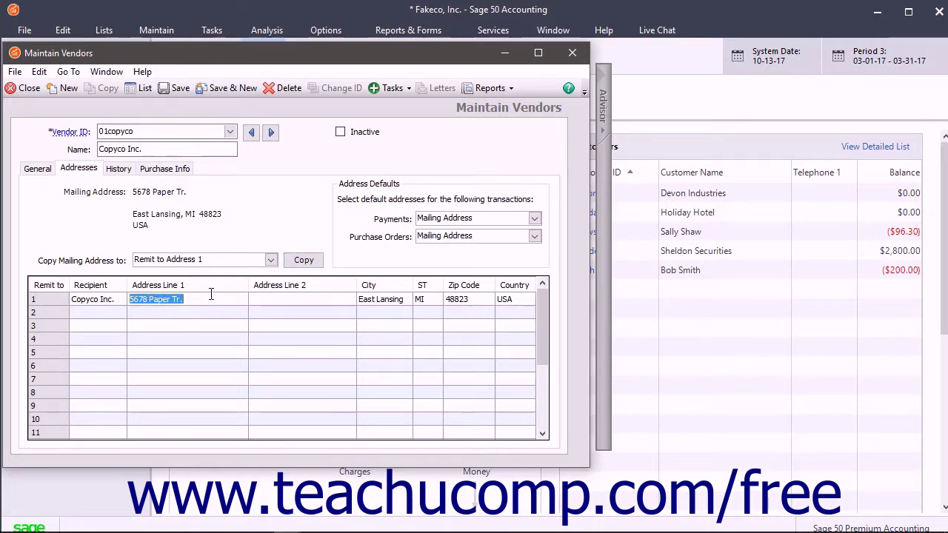
type("7878 Second St.")
key("Tab")
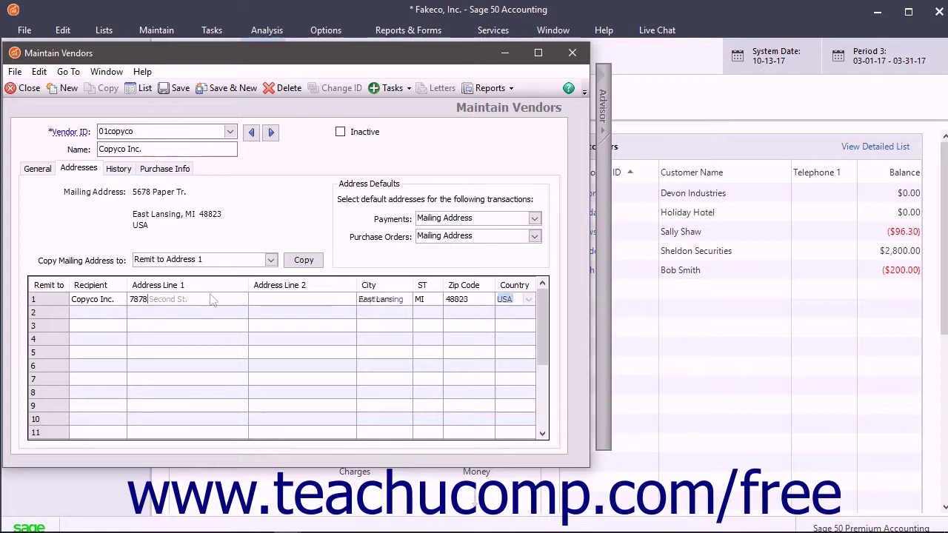
type("Anytown")
key("Tab")
key("Tab")
type("48000")
key("Tab")
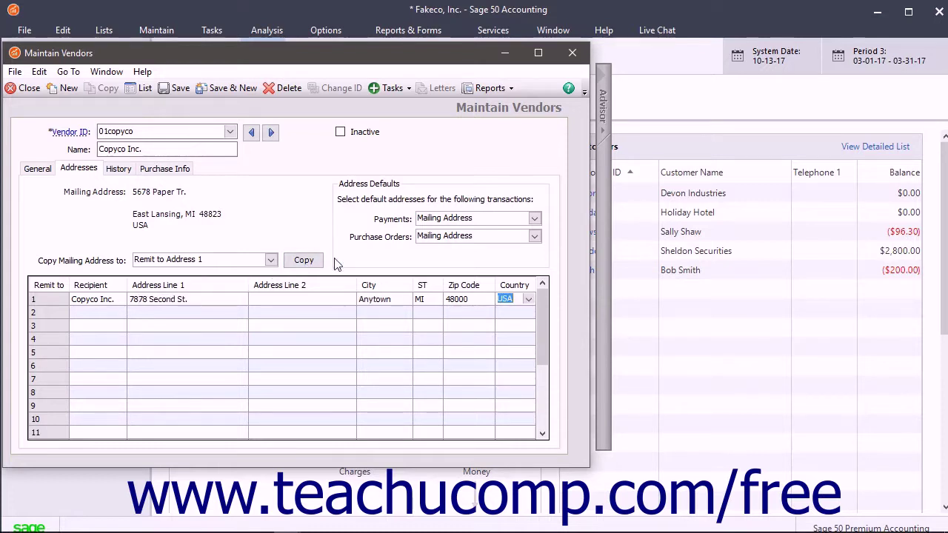
left_click(403, 222)
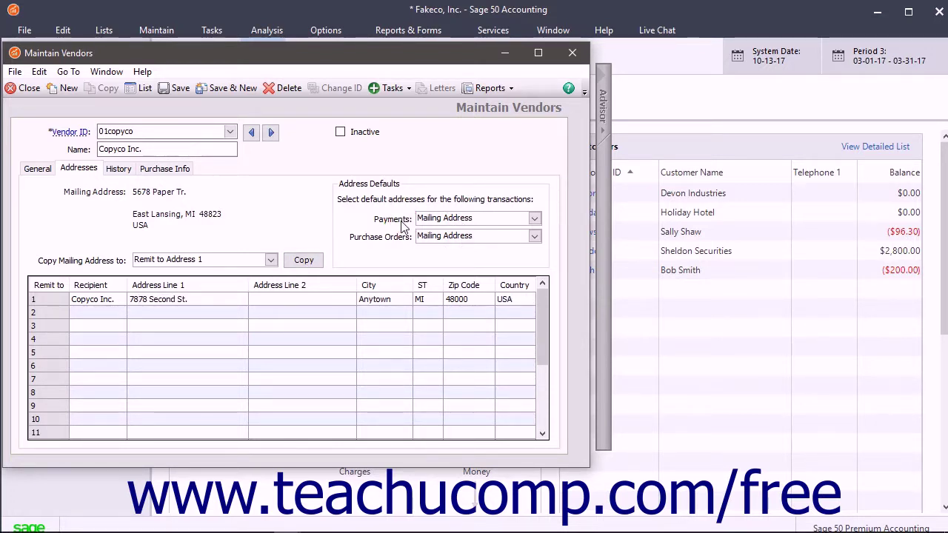
- Keep Mailing Address for payments and purchase orders, and view the vendor's history
left_click(535, 220)
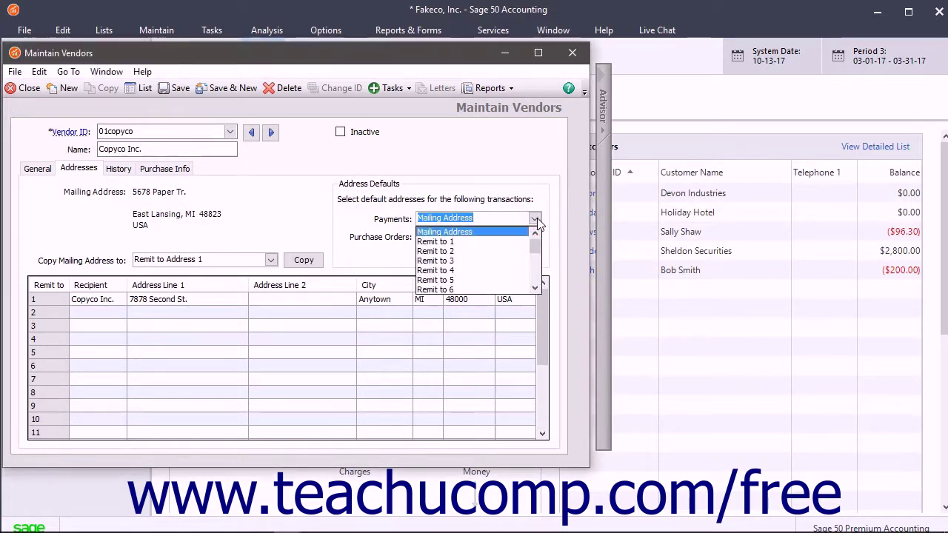
left_click(535, 220)
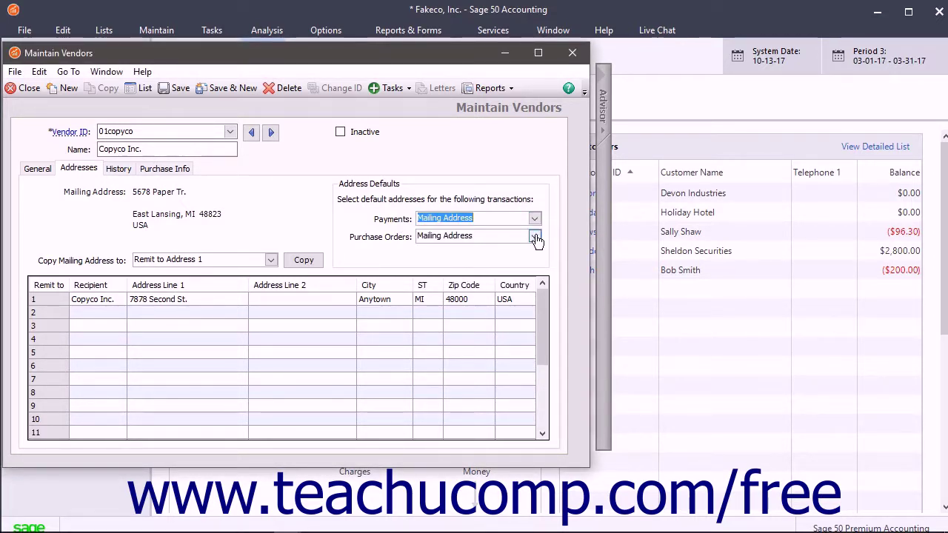
left_click(535, 237)
left_click(535, 240)
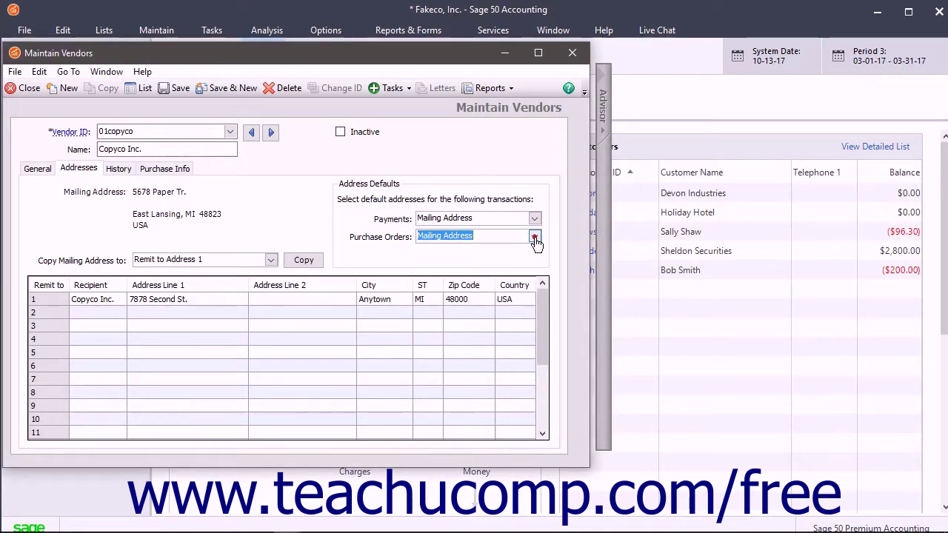
left_click(120, 170)
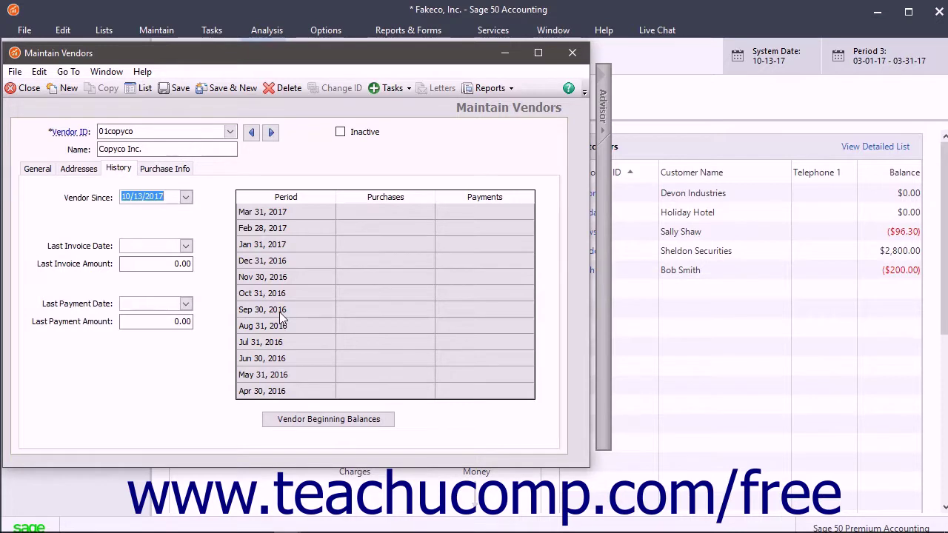
left_click(258, 419)
- Show Copyco's purchase info and keep UPS Ground as the Ship Via method
left_click(163, 171)
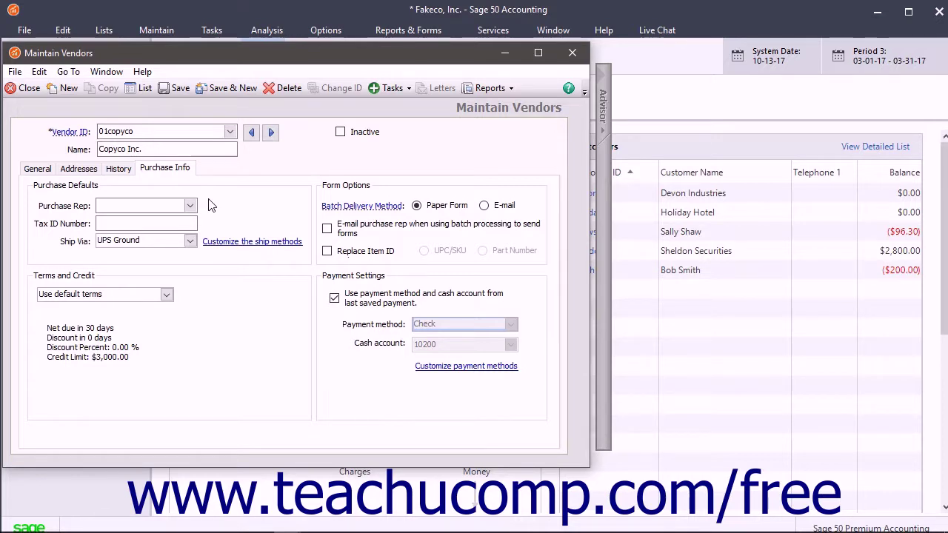
left_click(137, 223)
left_click(122, 242)
left_click(121, 295)
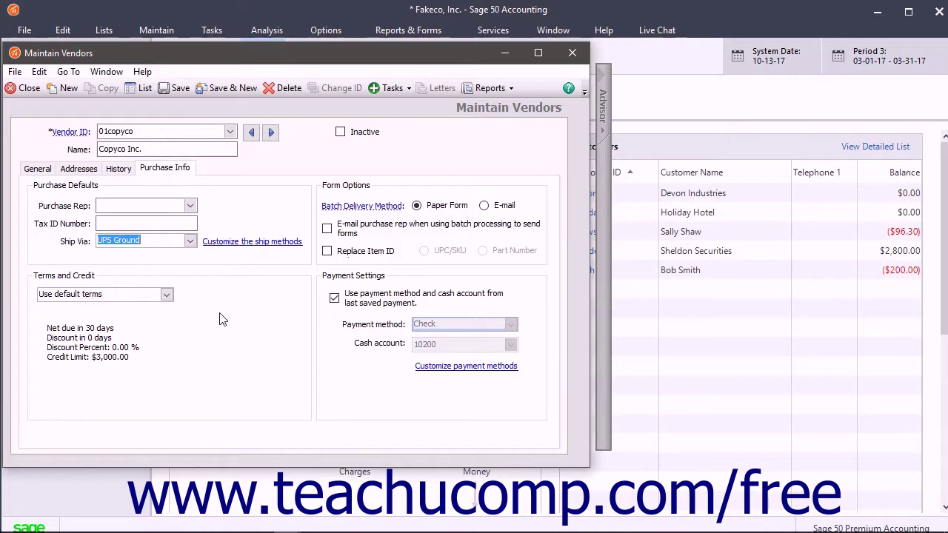
- Customize terms for this vendor with a 0 credit limit, keeping Paper Form delivery
left_click(167, 296)
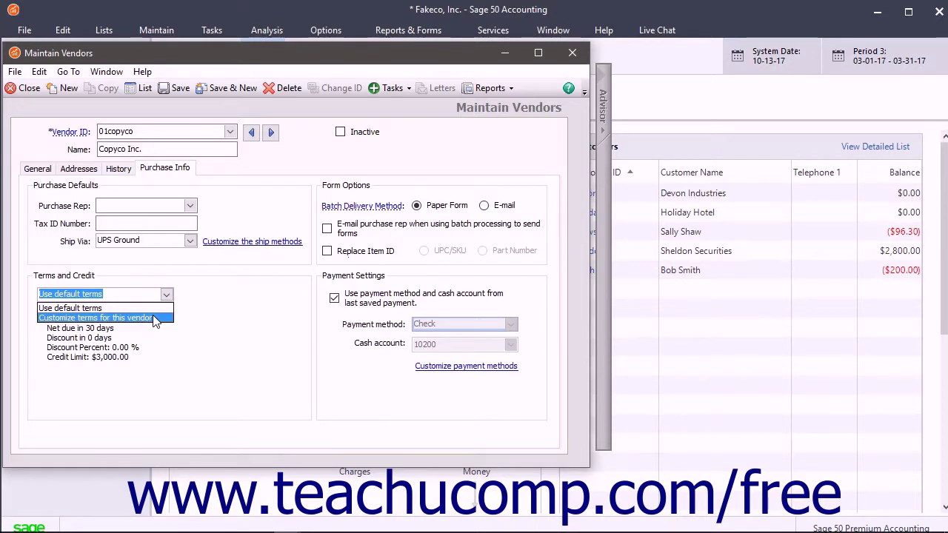
left_click(154, 318)
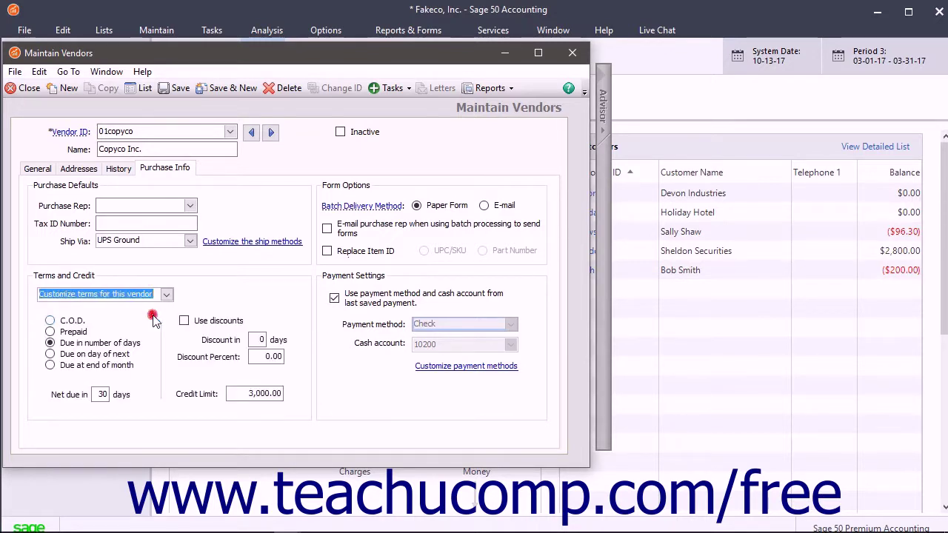
left_click(231, 394)
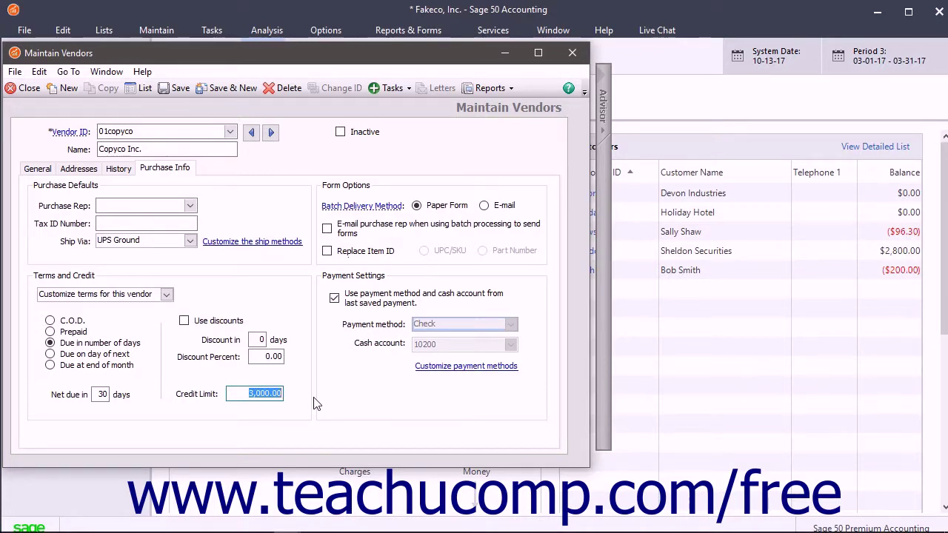
type("0")
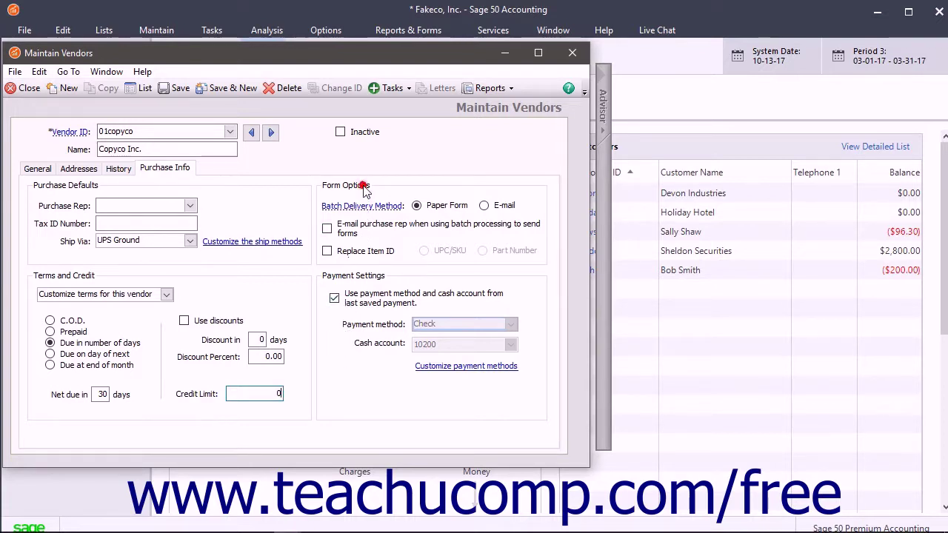
left_click(426, 211)
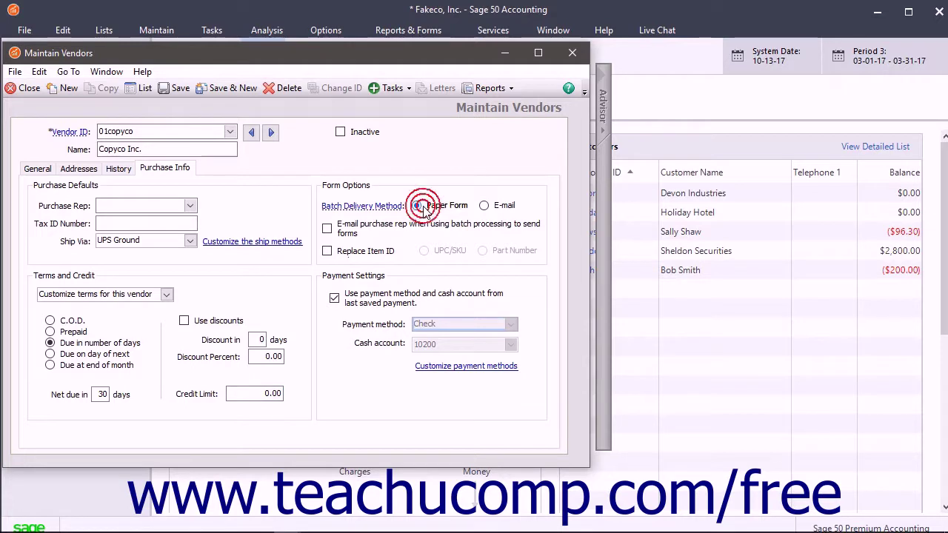
left_click(330, 253)
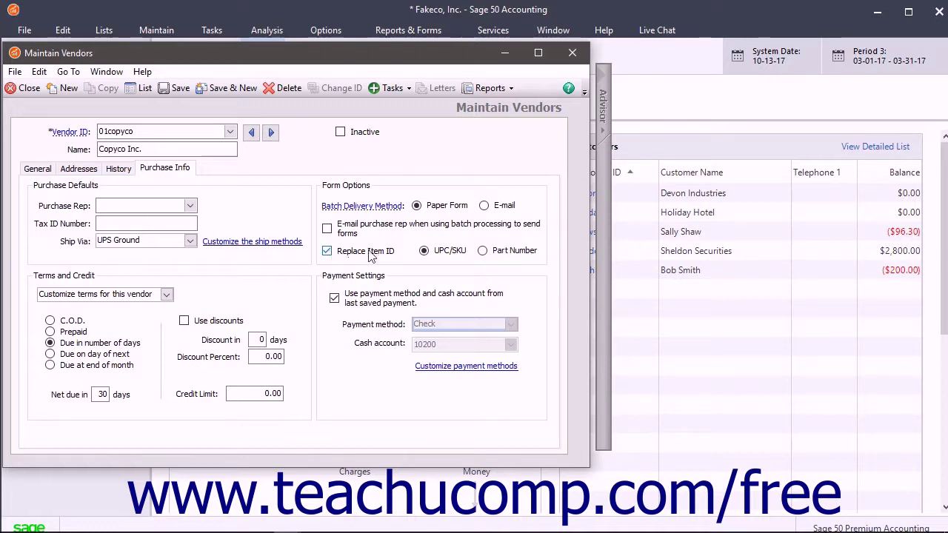
left_click(483, 252)
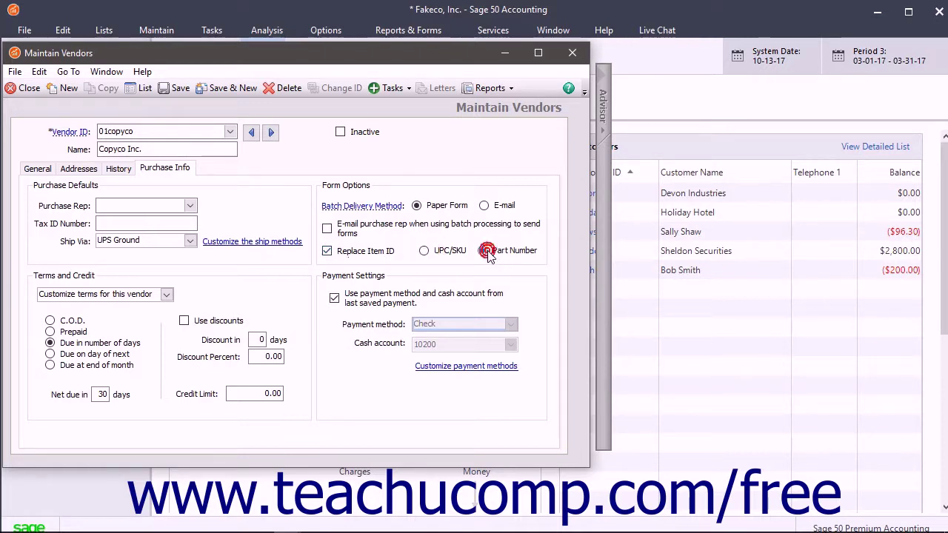
left_click(327, 252)
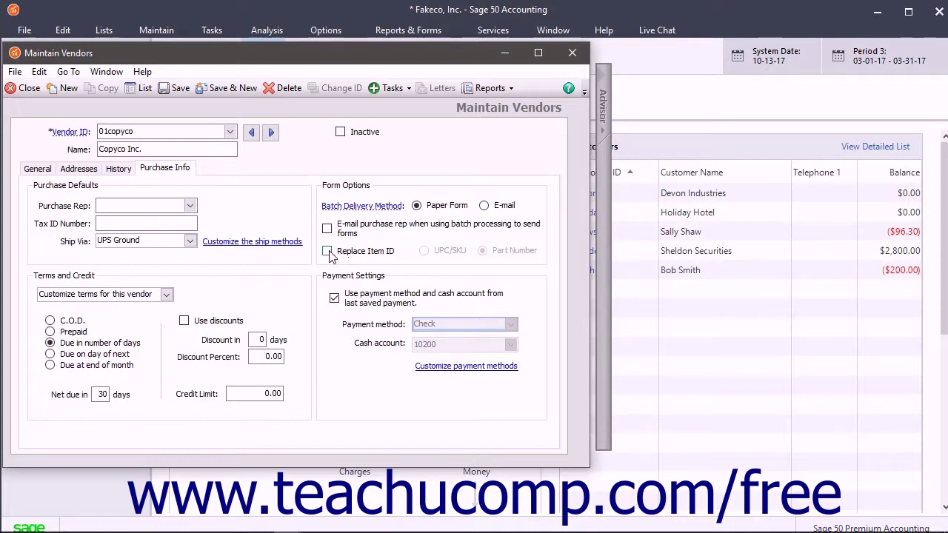
- Untick reuse of last payment settings; set payment method Check and cash account 10200
left_click(342, 307)
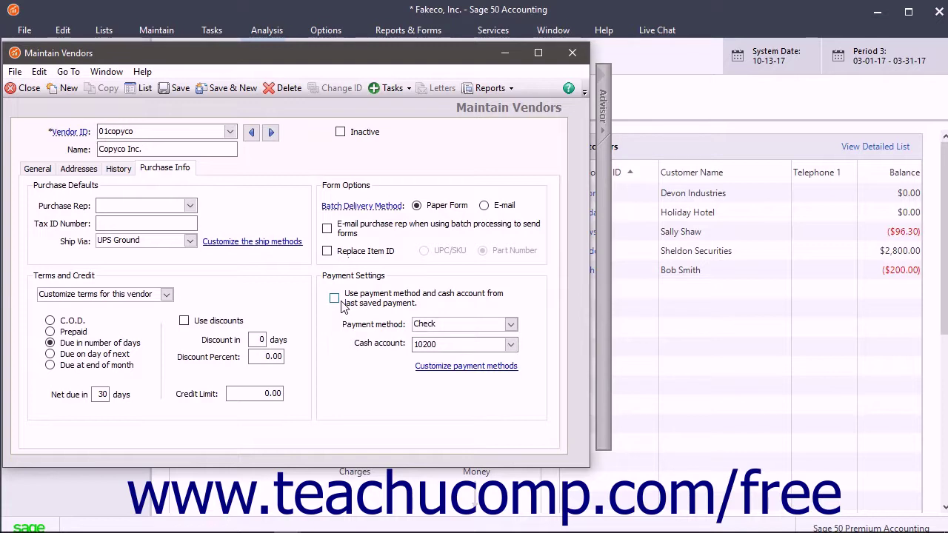
left_click(511, 326)
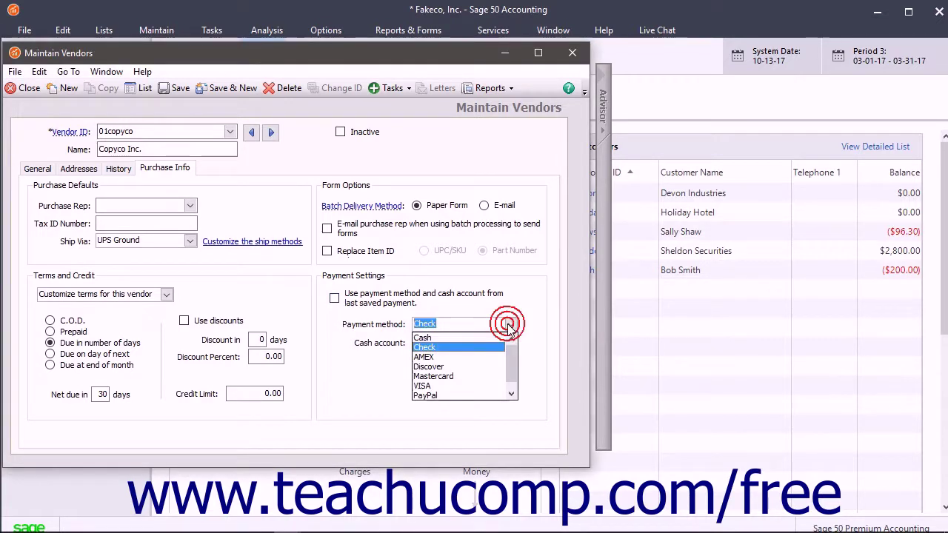
left_click(511, 327)
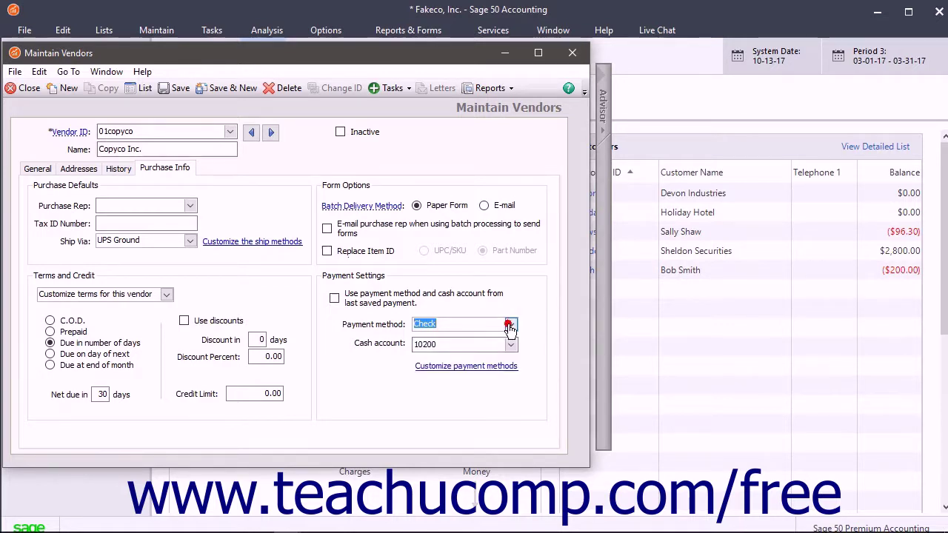
left_click(511, 346)
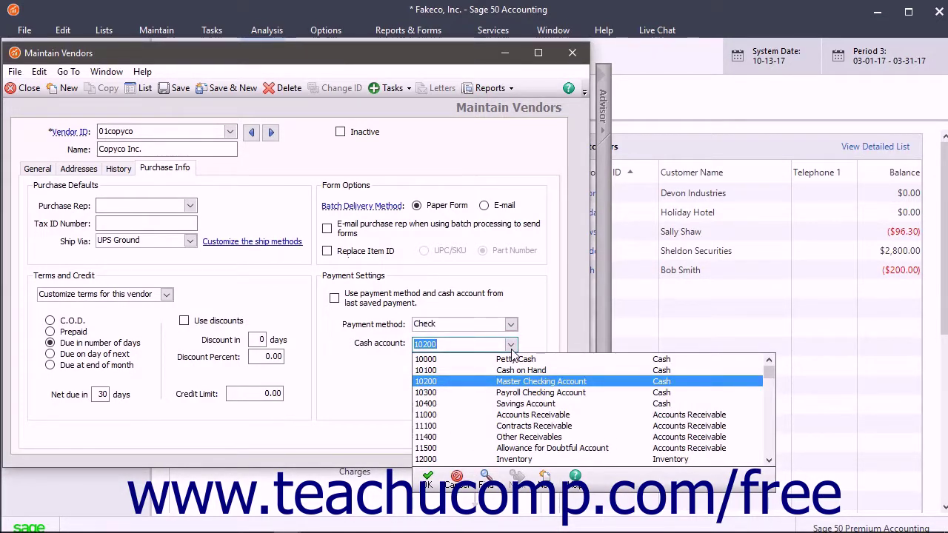
left_click(511, 347)
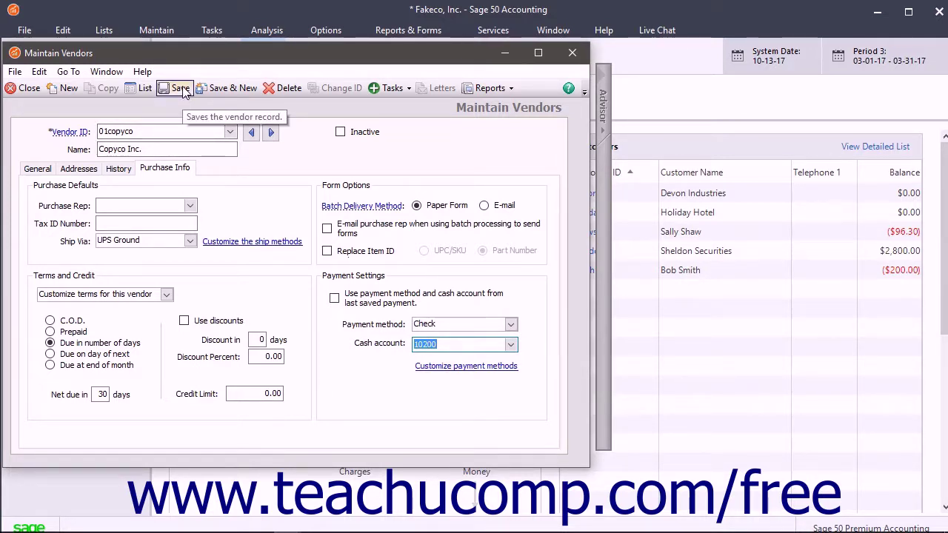
- Save Copyco Inc. with Save & New and show the blank vendor's General details
left_click(227, 89)
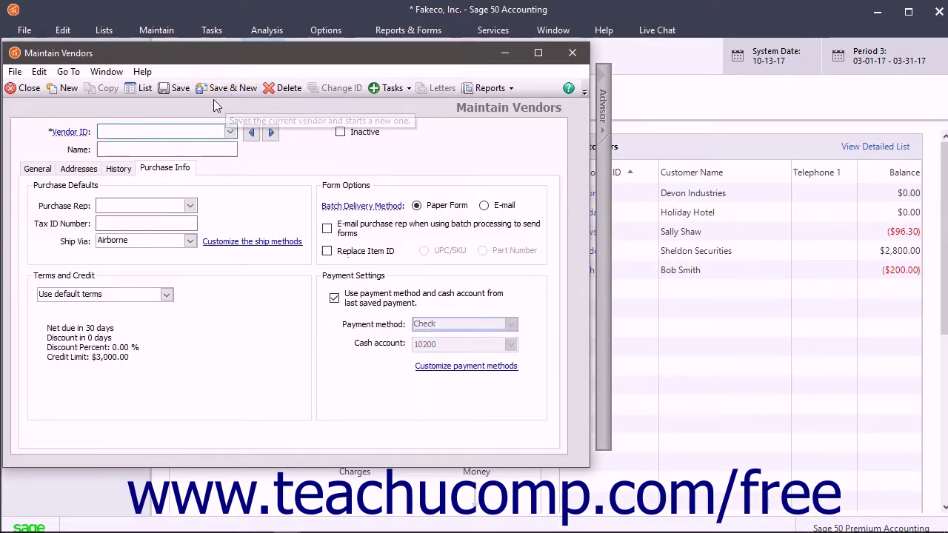
left_click(46, 170)
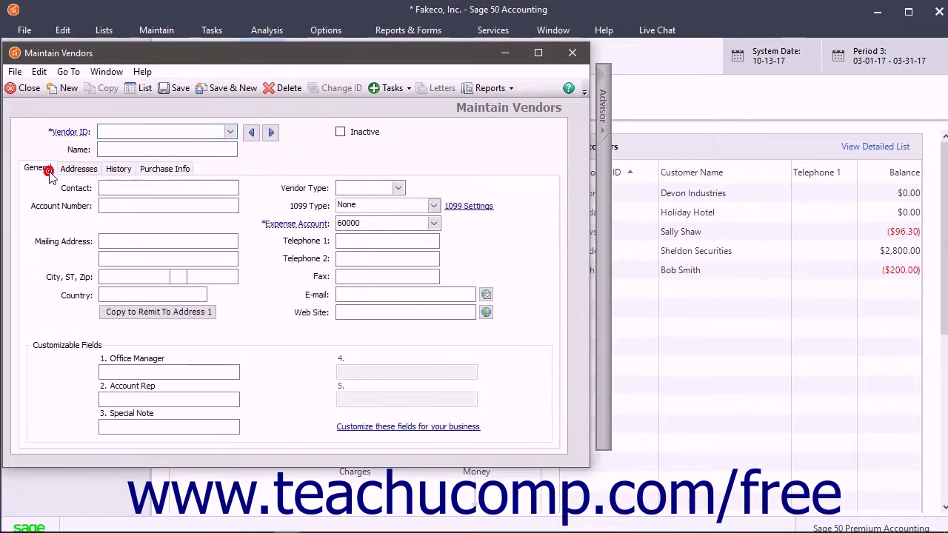